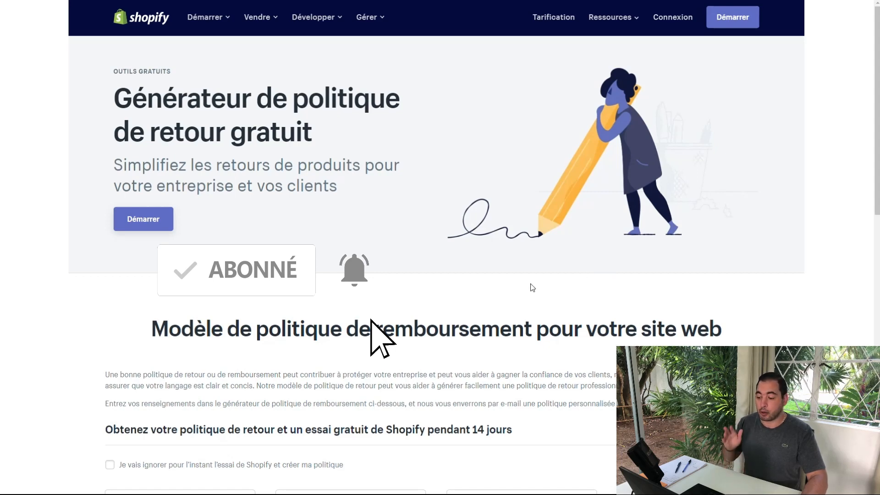
# Step: Skip the 14-day Shopify trial for now and go straight to creating the return policy from the company and website details
pyautogui.scroll(-4, 533, 288)
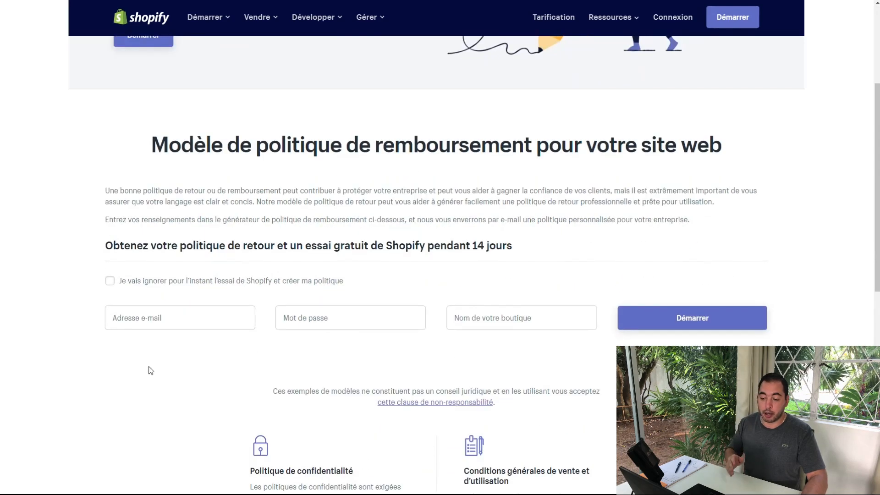
pyautogui.click(110, 280)
pyautogui.scroll(-1, 92, 371)
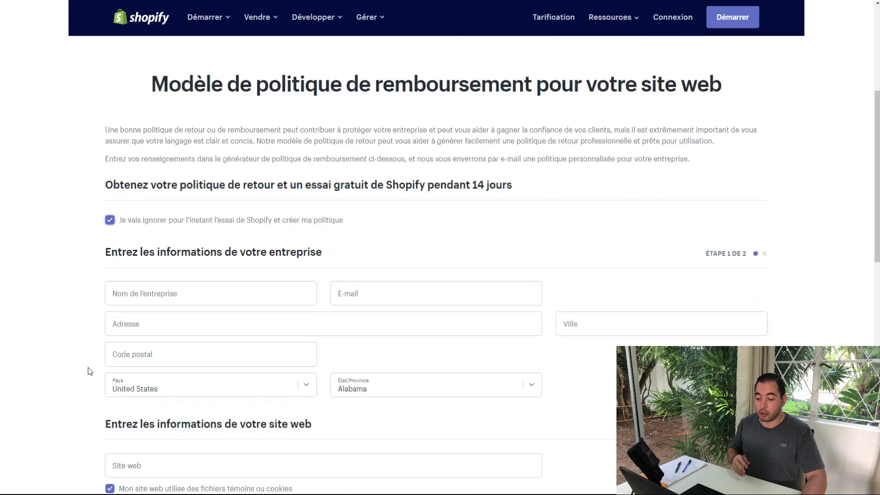
pyautogui.scroll(-1, 90, 371)
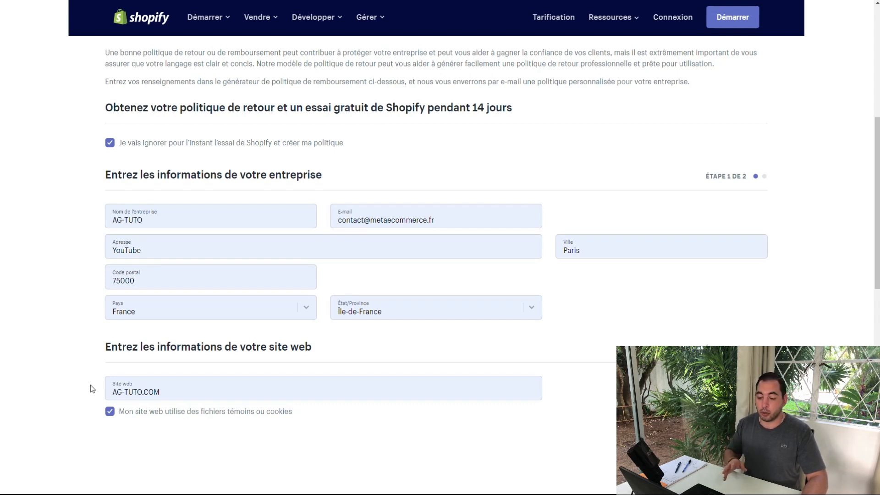
pyautogui.scroll(-1, 90, 385)
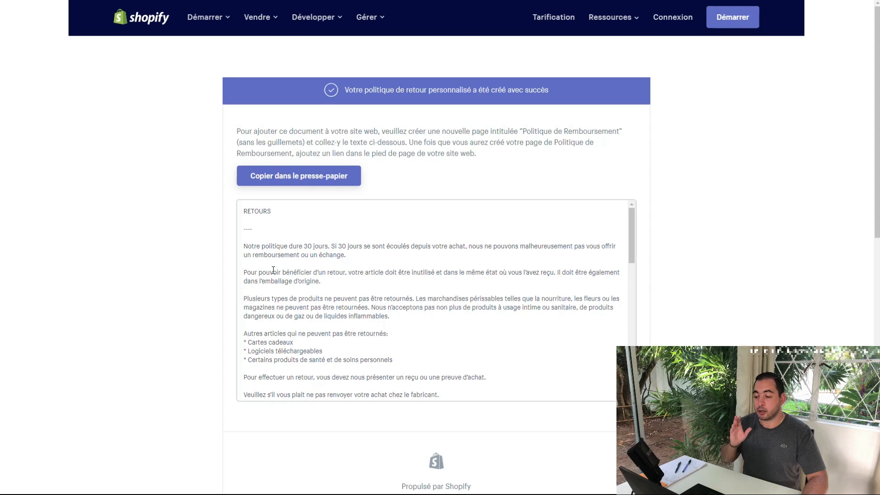
# Step: Copy the full generated return policy text to the clipboard
pyautogui.click(285, 178)
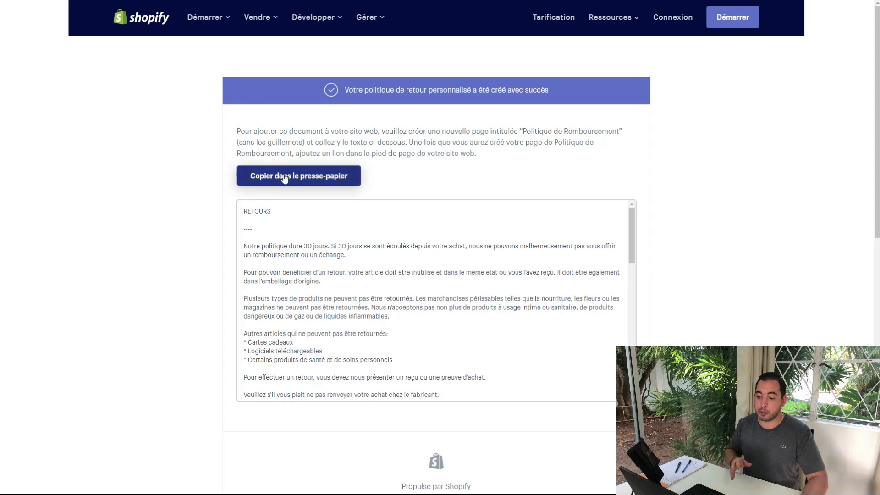
pyautogui.click(284, 178)
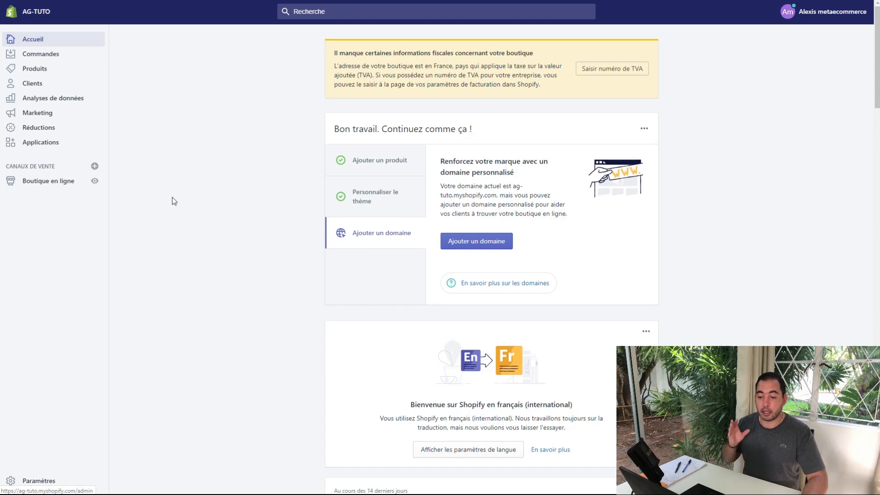
# Step: In the AG-TUTO store's Shopify admin, start a new online store page titled "Politique de retour"
pyautogui.click(32, 183)
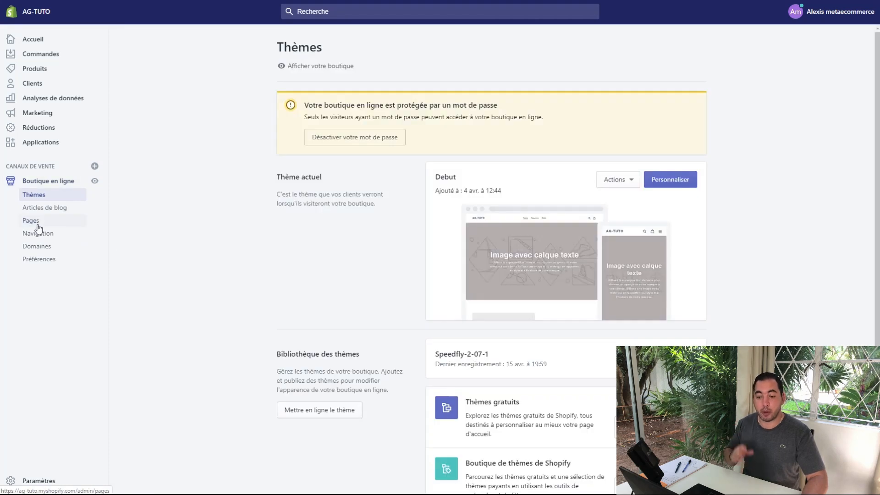
pyautogui.click(31, 221)
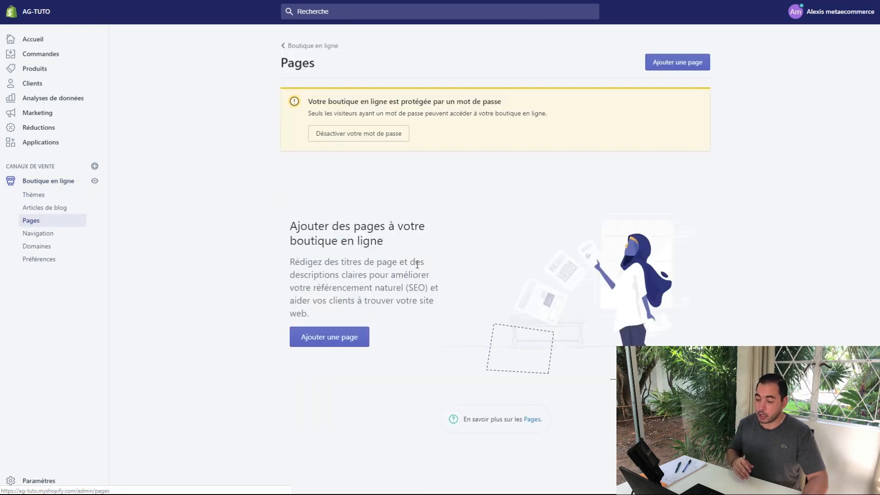
pyautogui.click(669, 68)
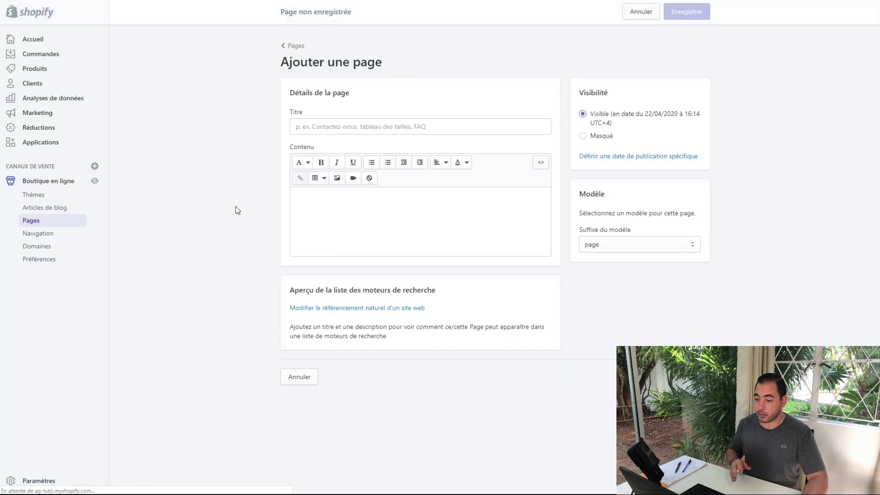
pyautogui.click(309, 128)
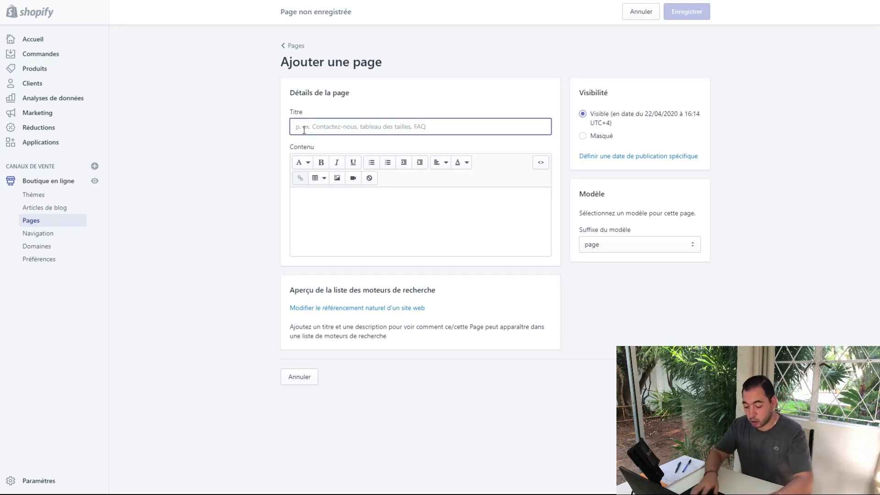
pyautogui.write('Politiqu')
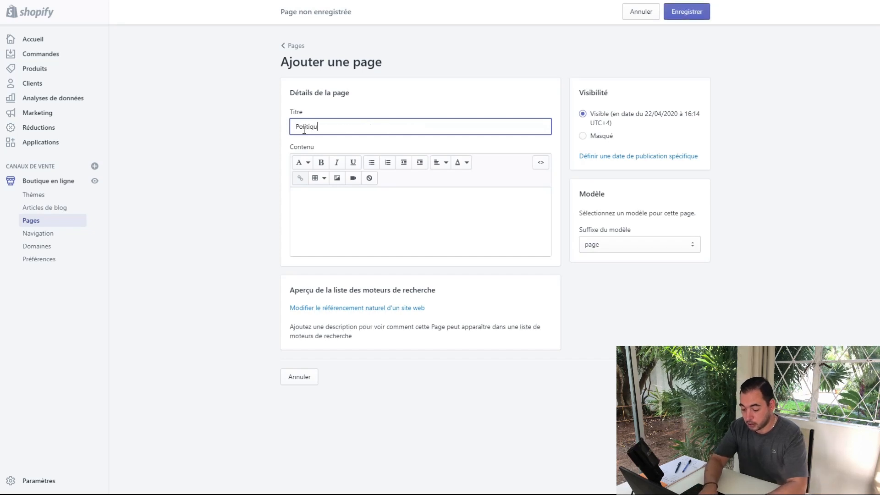
pyautogui.write('e de retour')
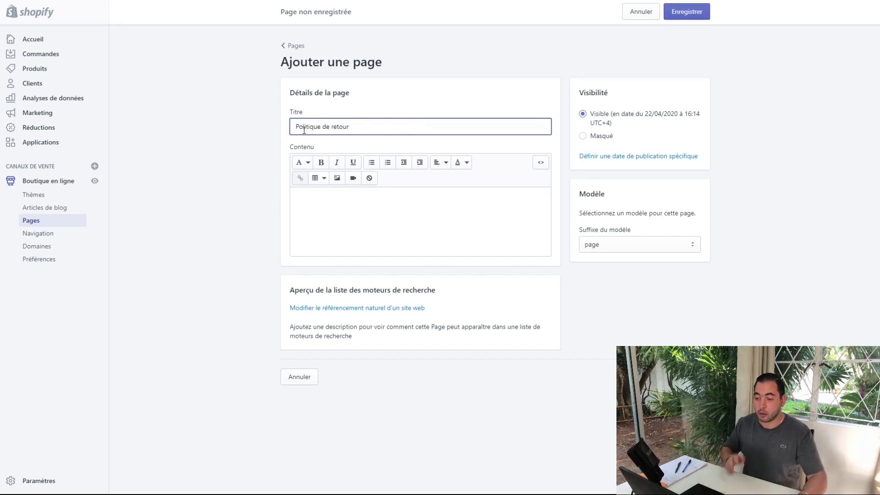
# Step: Paste the copied return policy text as the page's content, review it from the start and save the page
pyautogui.click(343, 197)
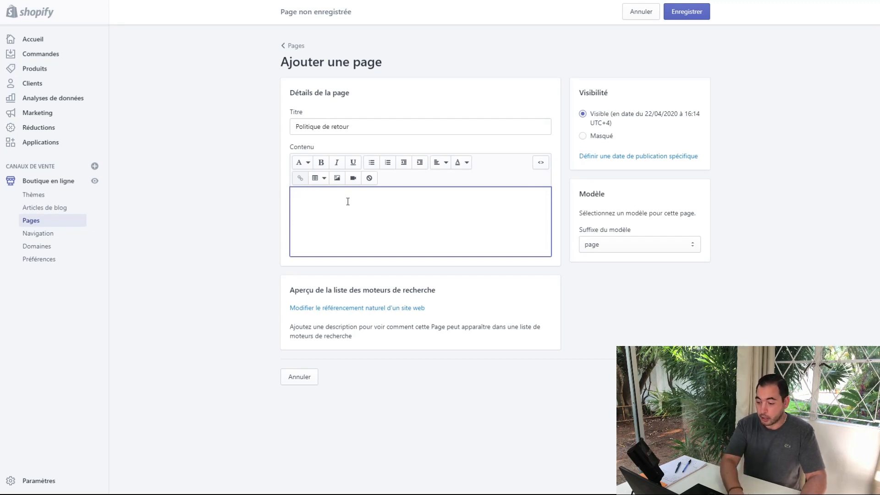
pyautogui.hotkey('ctrl', 'v')
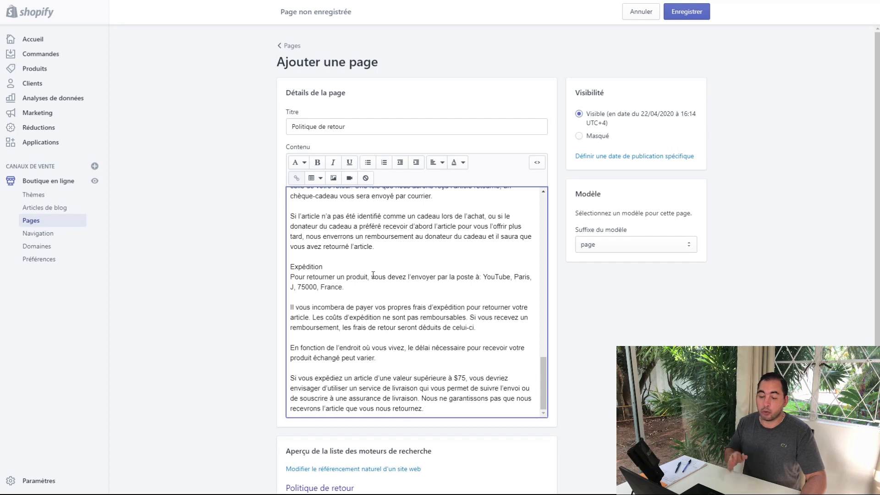
pyautogui.scroll(10, 373, 275)
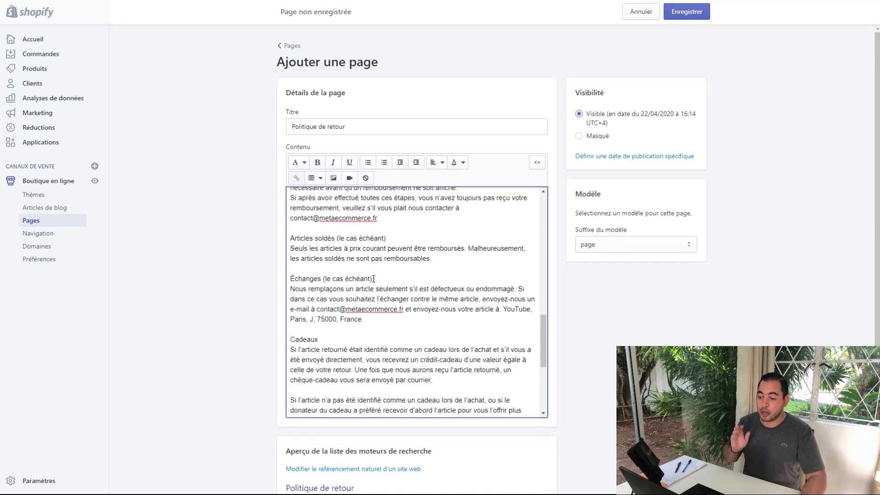
pyautogui.scroll(10, 375, 283)
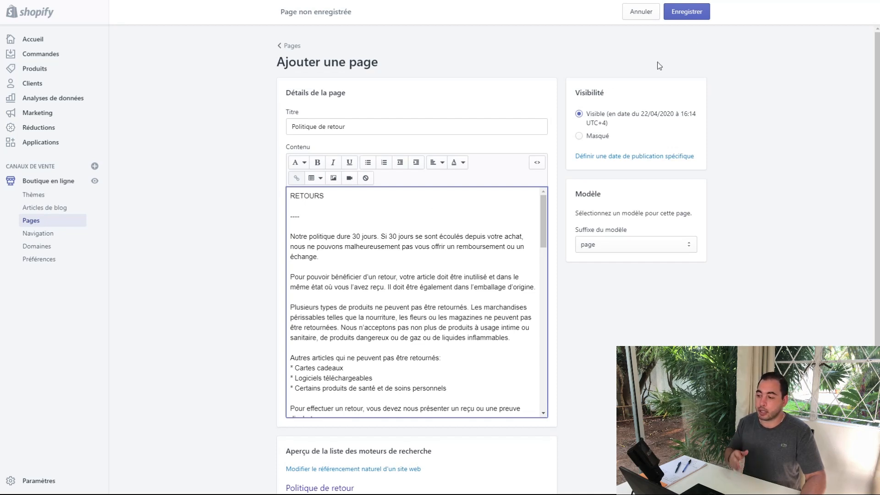
pyautogui.click(687, 13)
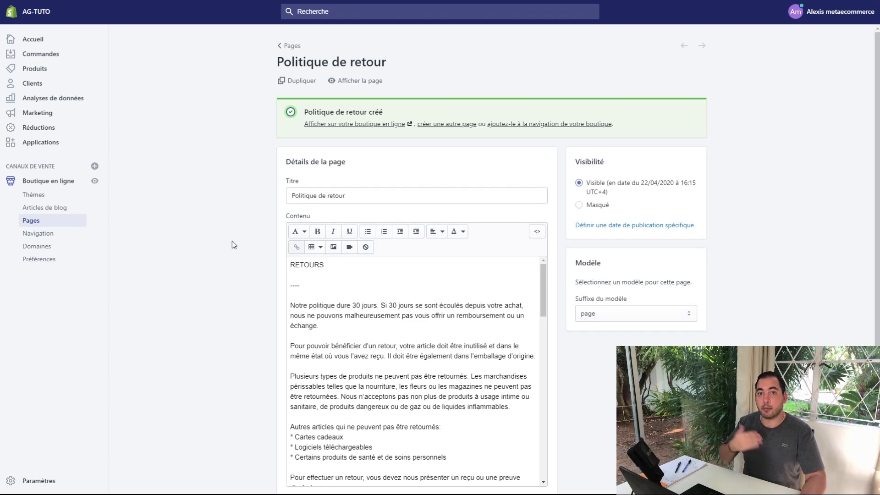
# Step: Add an item "Politique de retour" linked to the page of that name to the footer menu "Menu pied de page", and save the menu
pyautogui.click(44, 236)
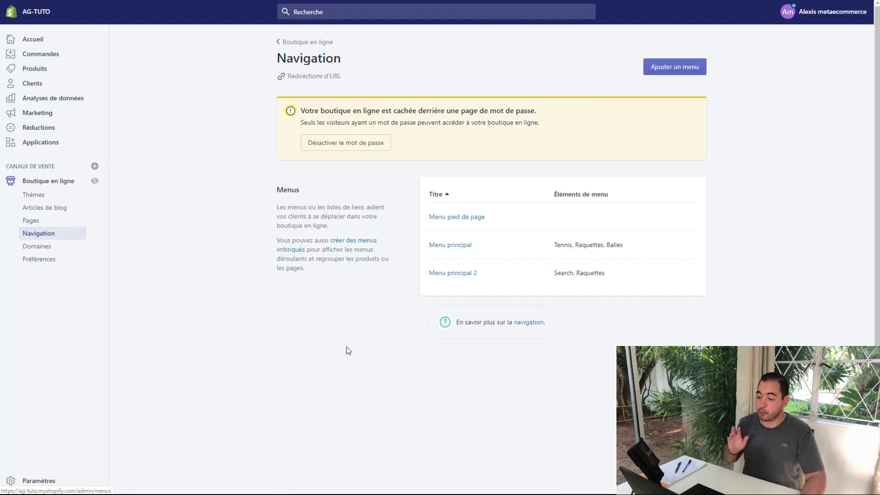
pyautogui.click(445, 223)
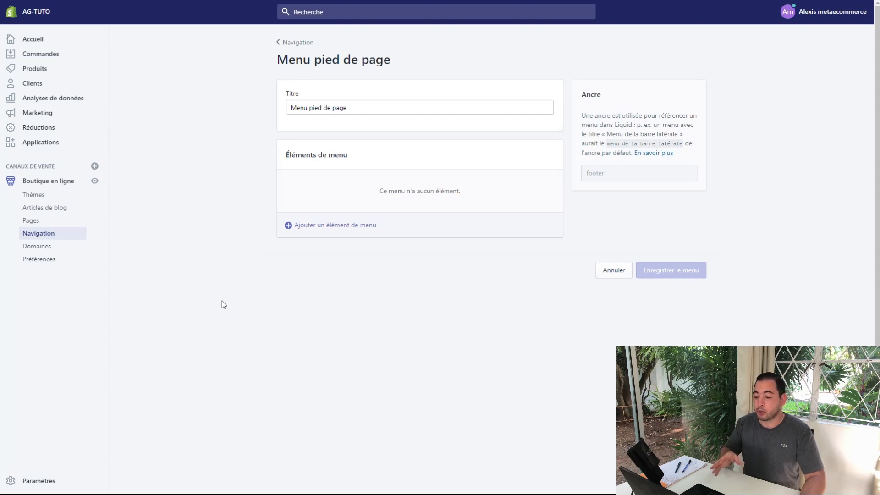
pyautogui.click(311, 229)
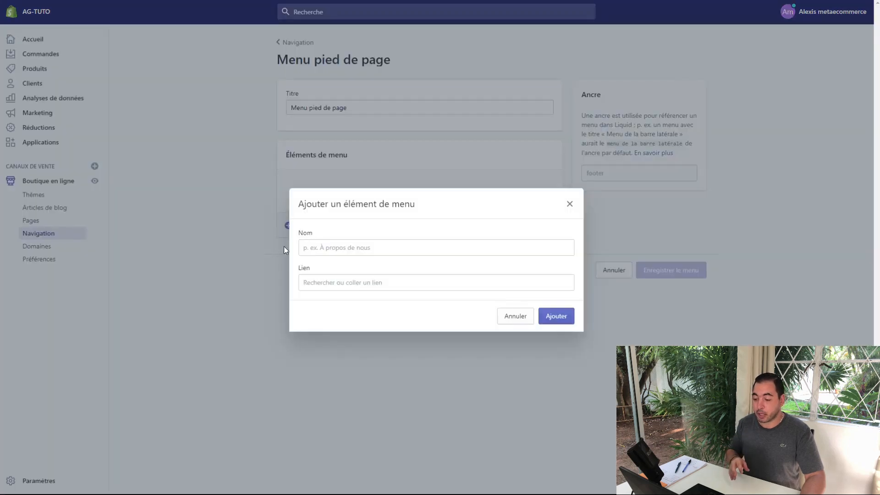
pyautogui.click(320, 283)
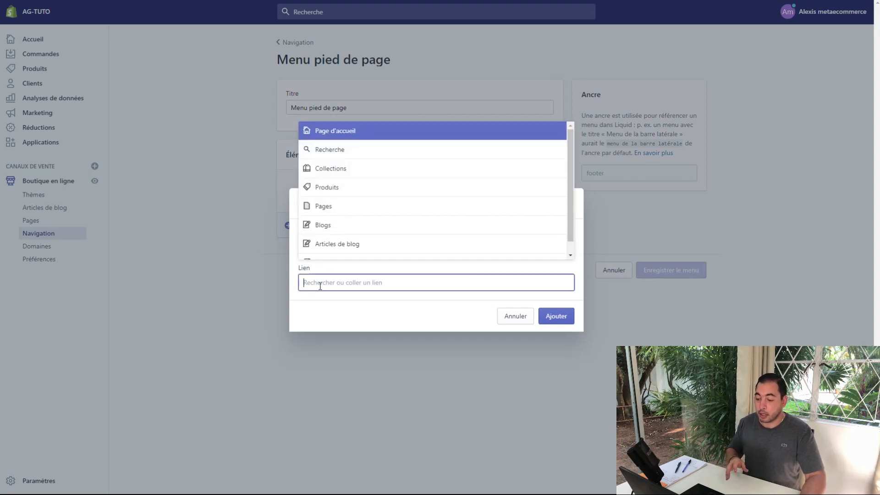
pyautogui.click(328, 208)
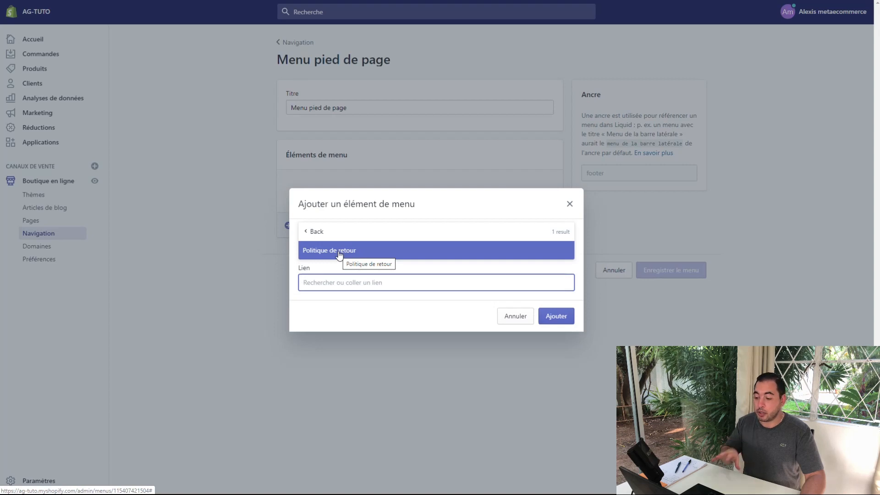
pyautogui.click(339, 255)
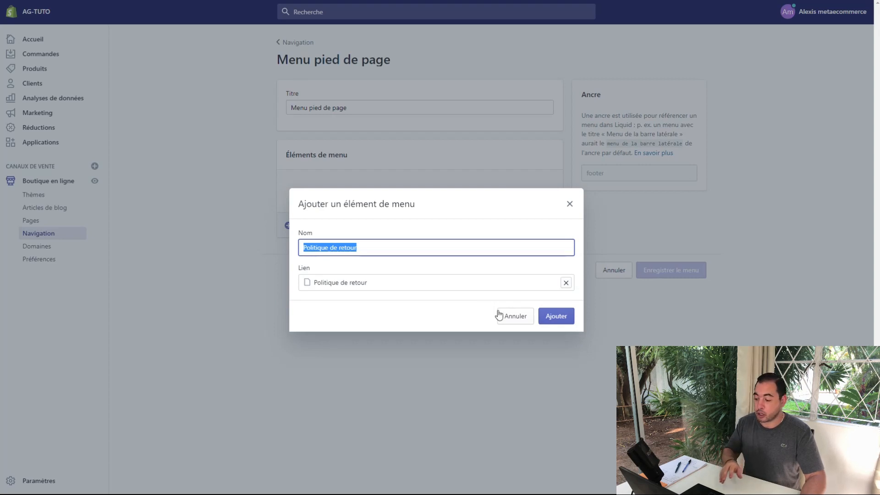
pyautogui.click(554, 319)
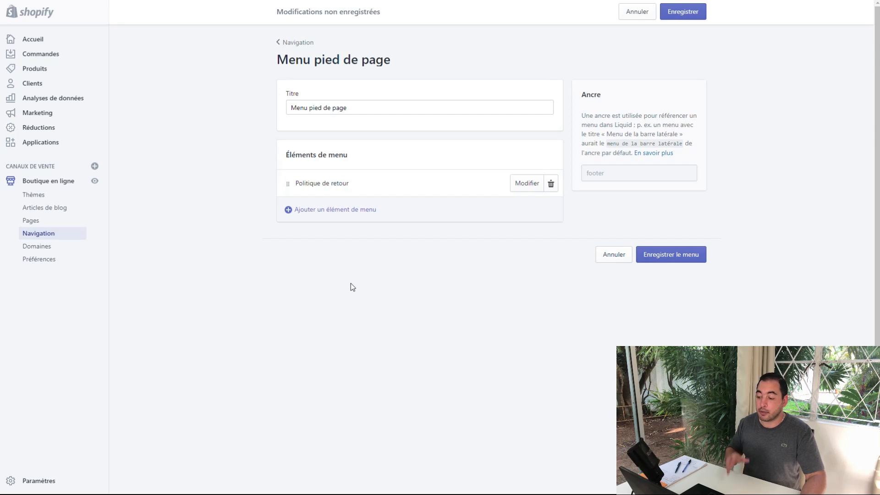
pyautogui.click(670, 258)
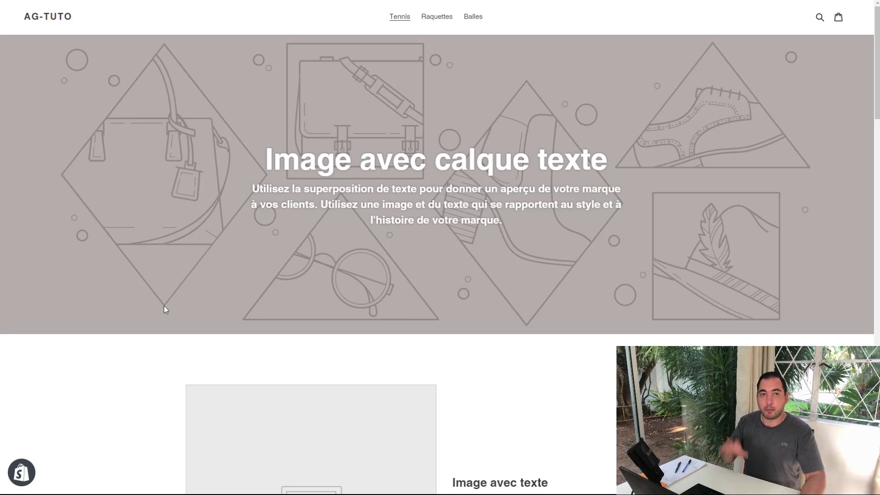
# Step: Check the storefront's footer for the quick links and open the "Politique de retour" page from there
pyautogui.scroll(-3, 164, 306)
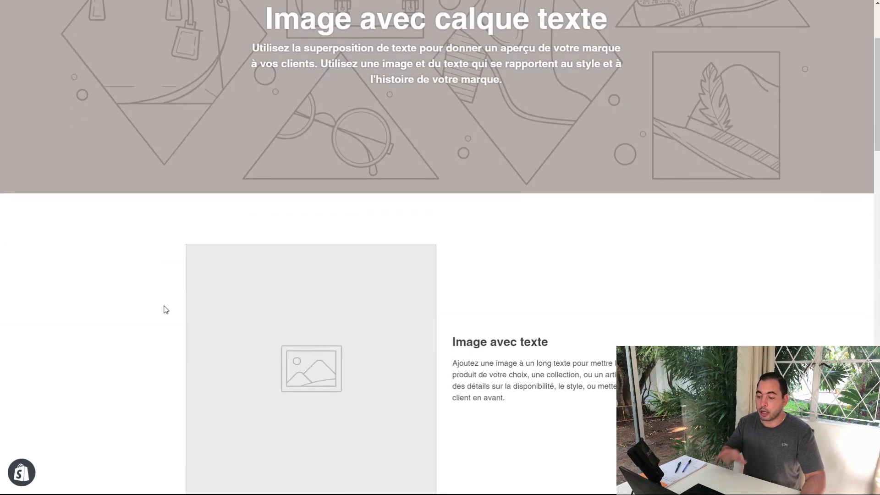
pyautogui.scroll(-5, 166, 310)
pyautogui.scroll(-19, 166, 310)
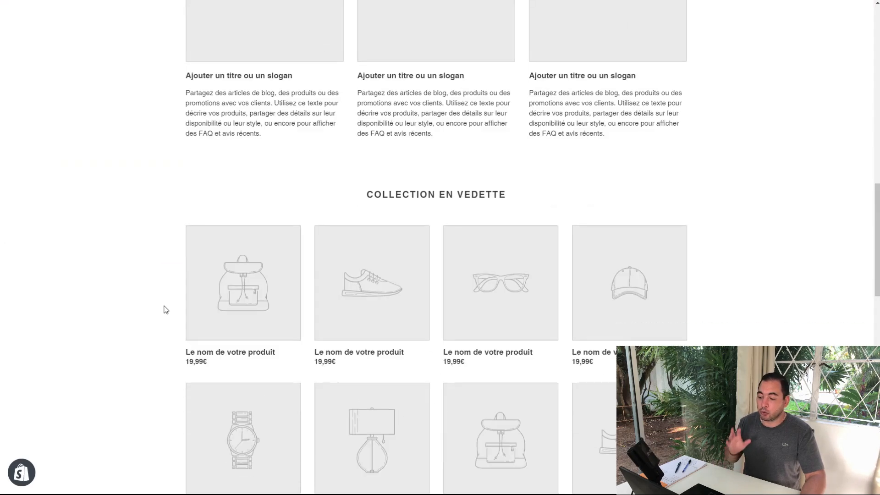
pyautogui.scroll(-8, 166, 311)
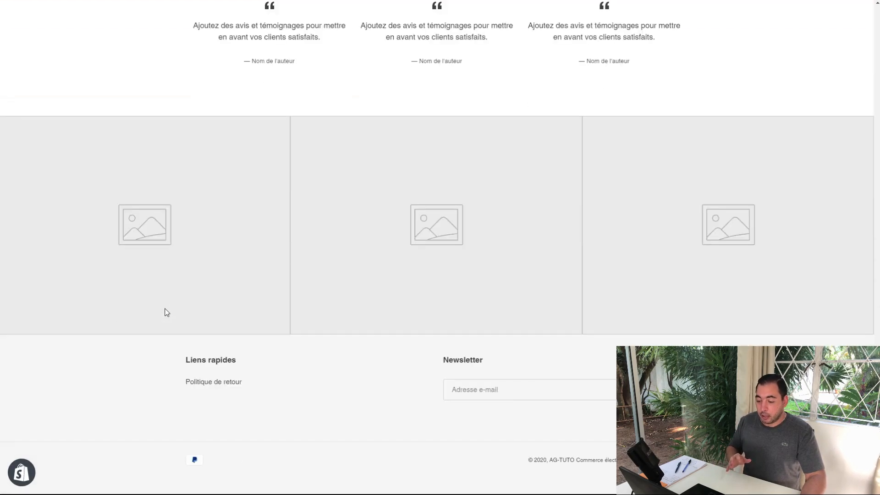
pyautogui.click(210, 387)
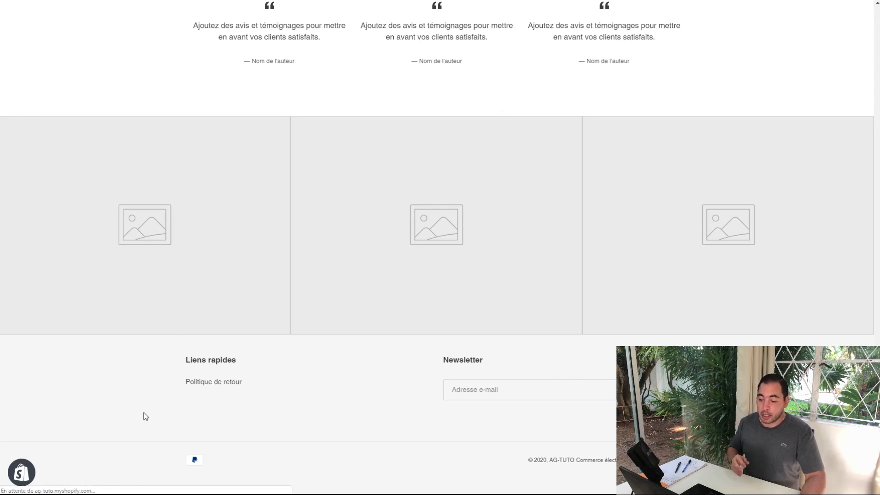